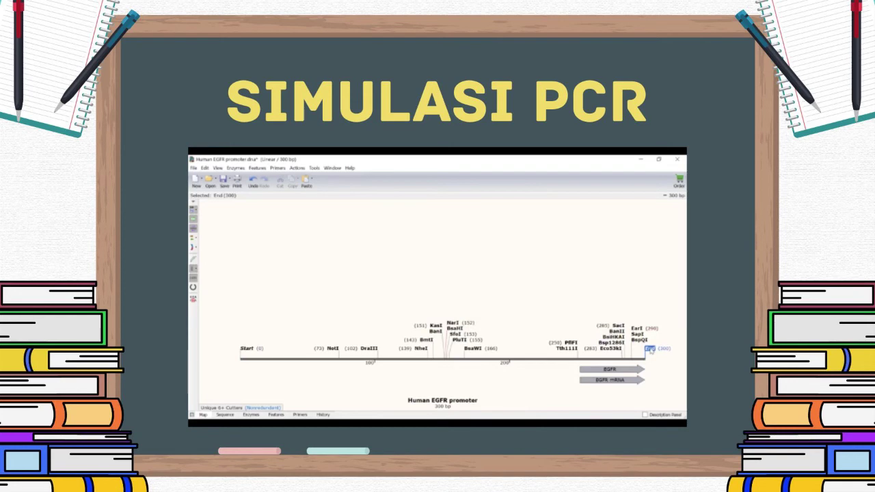
# Step: Show the promoter's base sequence and start a new top-strand primer from its first 17 bases
pyautogui.click(272, 383)
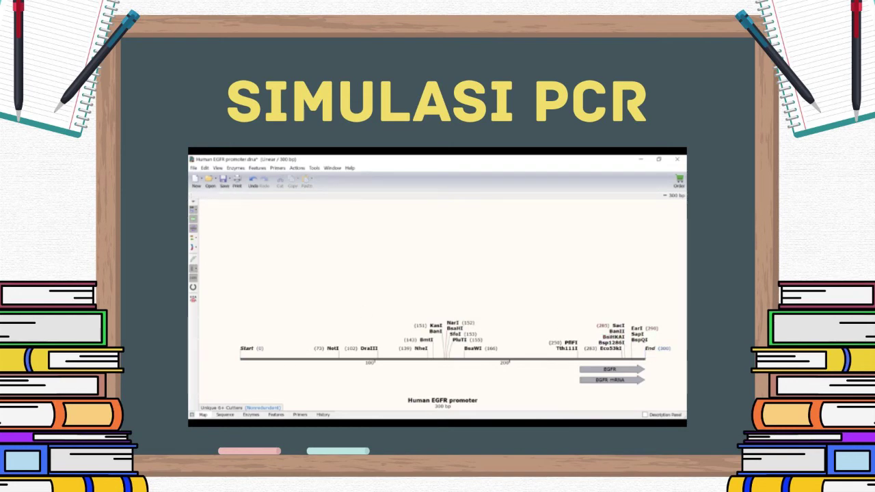
pyautogui.click(225, 414)
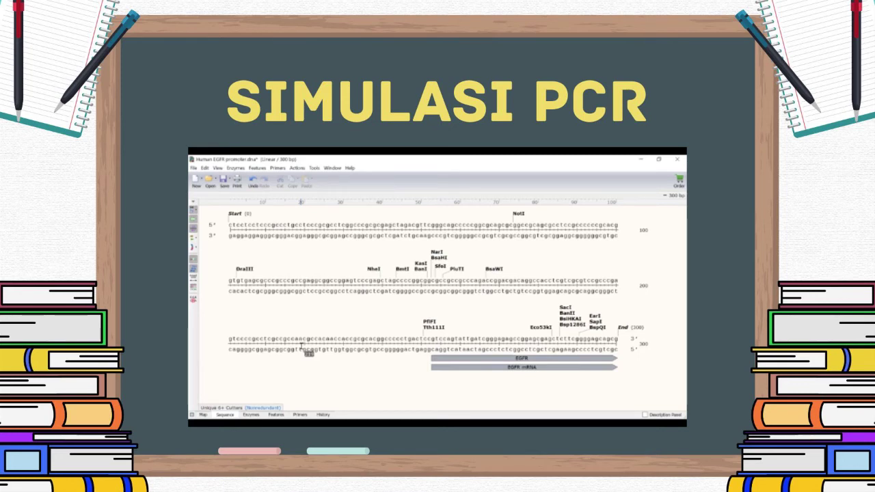
pyautogui.moveTo(229, 225); pyautogui.dragTo(296, 237)
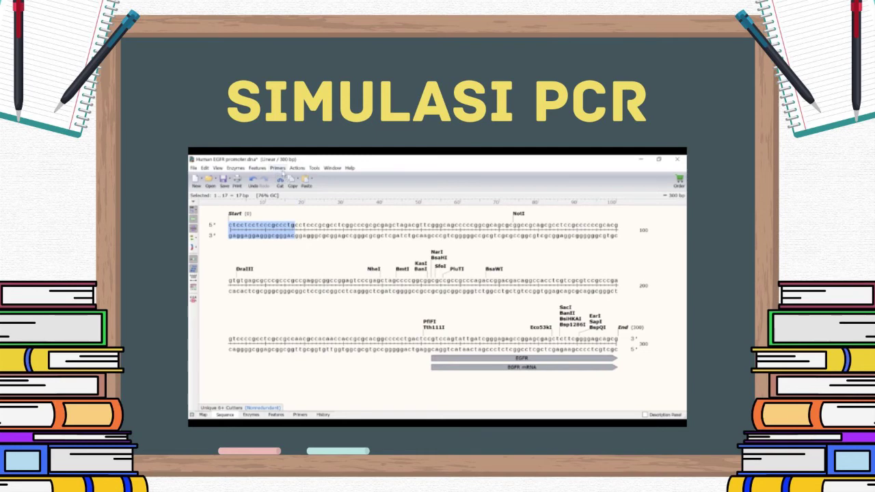
pyautogui.click(279, 168)
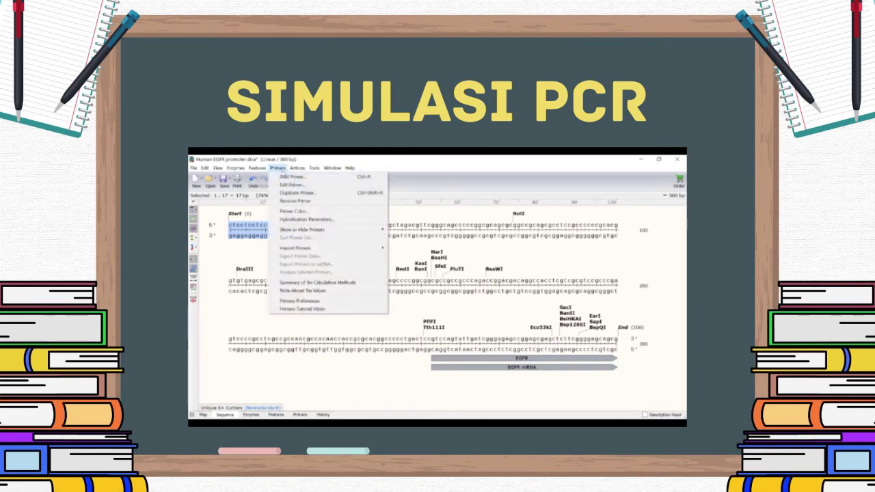
pyautogui.click(316, 178)
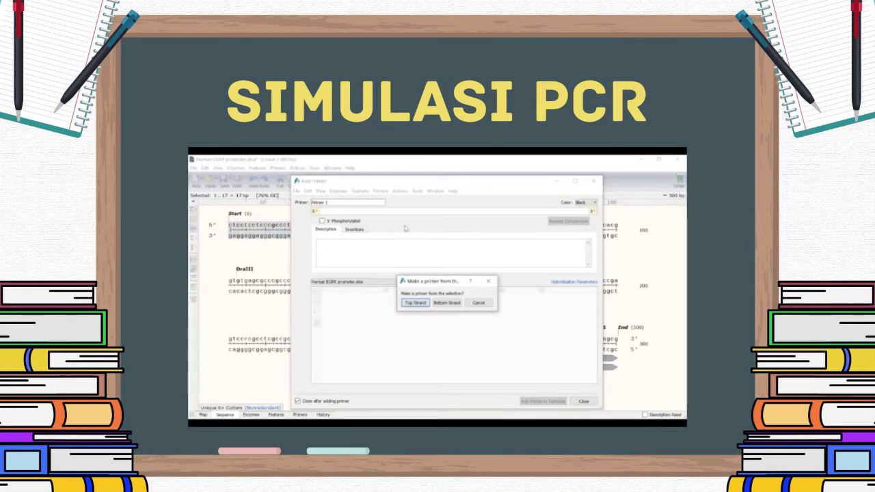
pyautogui.click(418, 303)
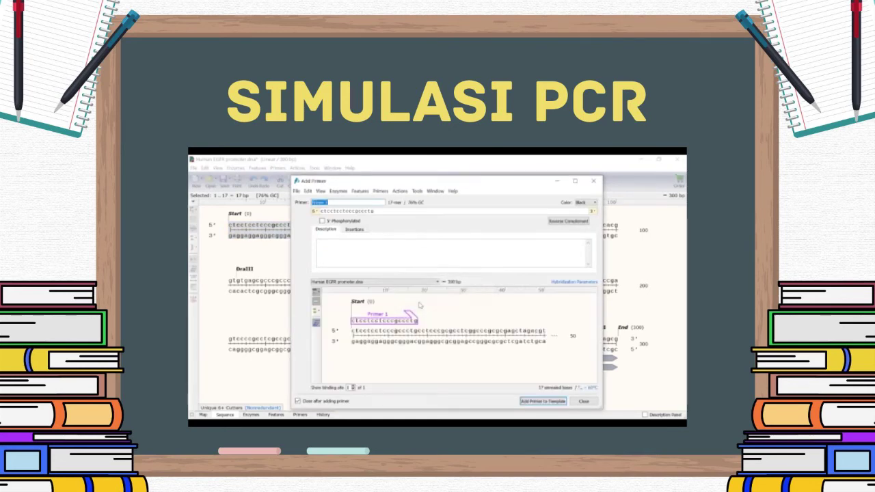
# Step: Name the forward primer EGFR.FOR and describe it as "Primer to add Acc65I site"
pyautogui.write('EGFR_FOR')
pyautogui.click(383, 244)
pyautogui.write('Primer to add AsiSI site')
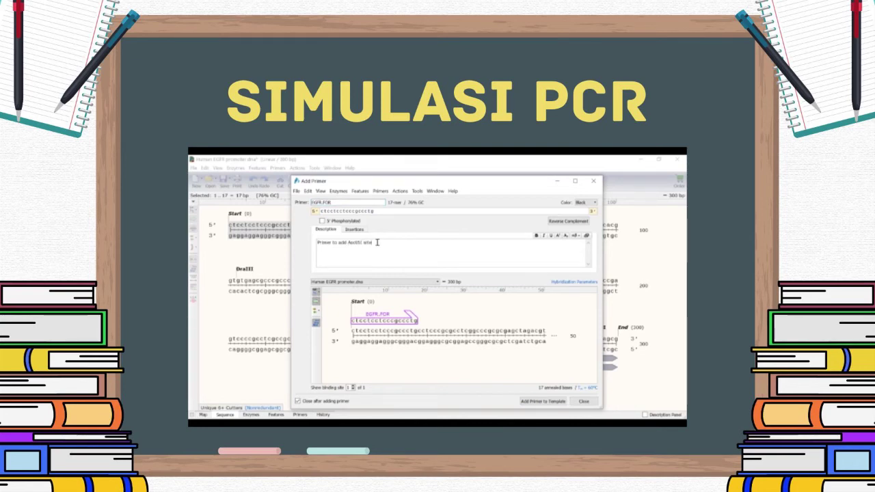
# Step: Insert an Acc65I site at the forward primer's 5' end, prefix it with the bases TAAGCA, and add the primer to the template
pyautogui.click(355, 230)
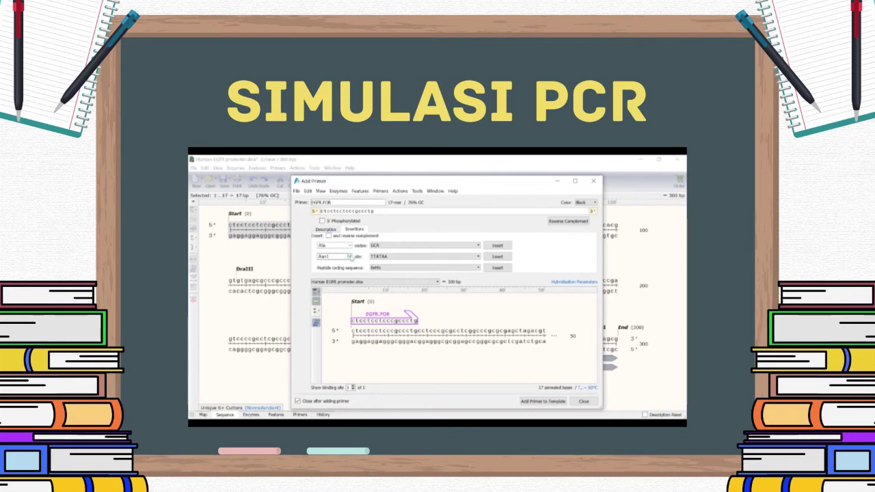
pyautogui.click(350, 257)
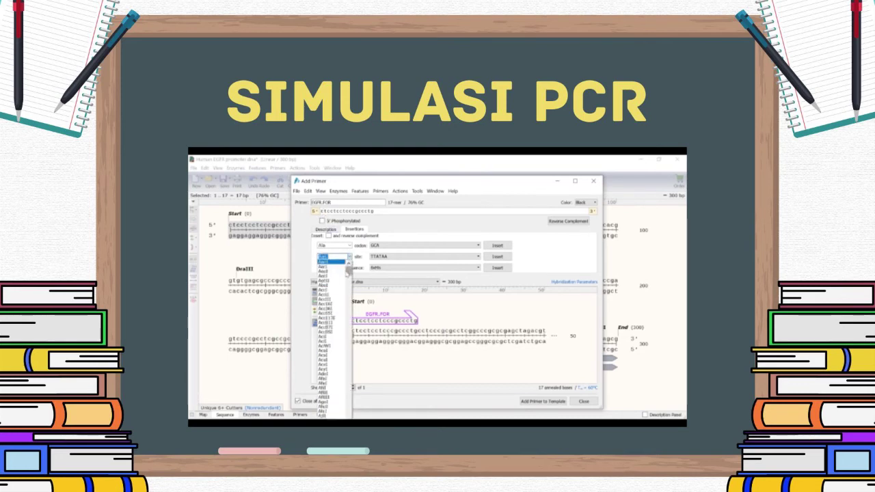
pyautogui.click(337, 311)
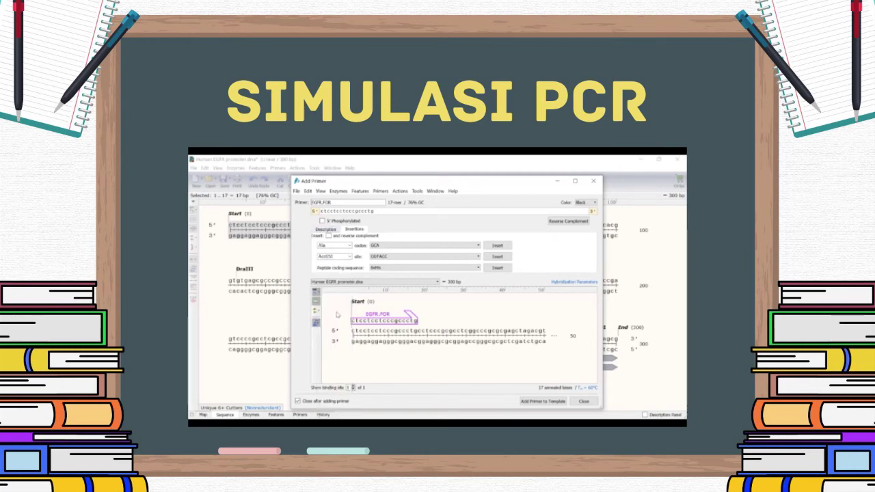
pyautogui.click(498, 257)
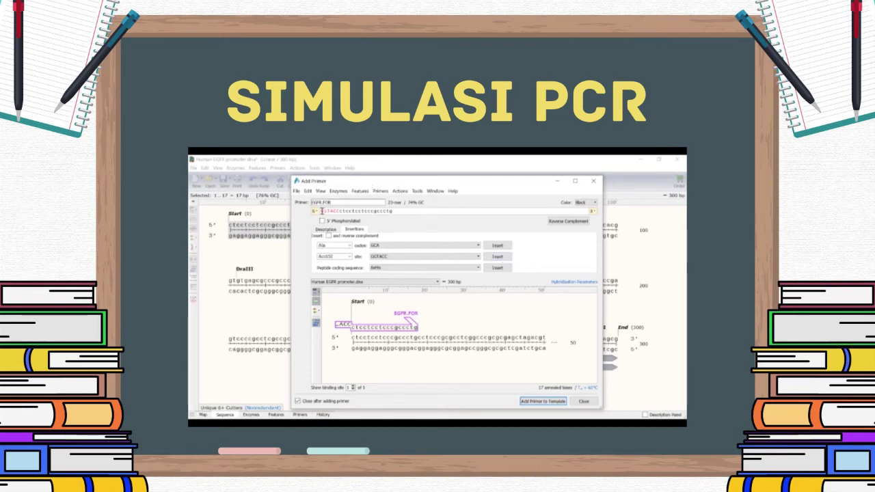
pyautogui.write('aaagct')
pyautogui.click(543, 401)
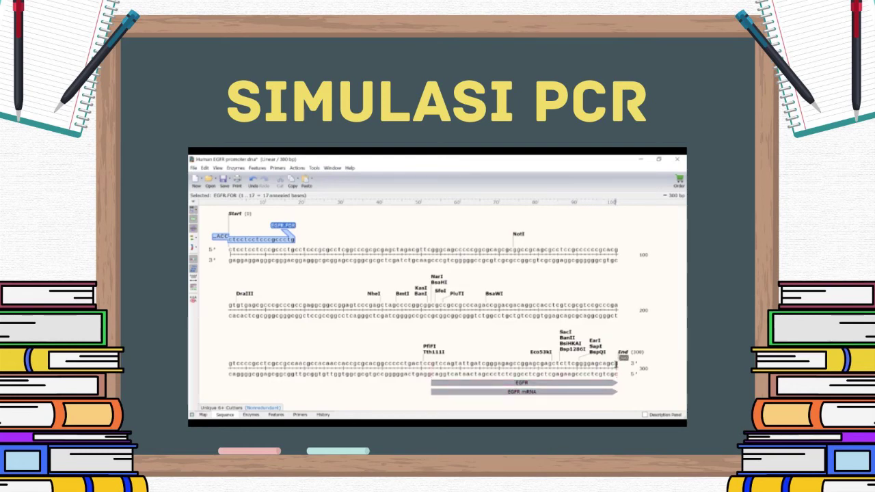
# Step: Start a new bottom-strand primer from the last 17 bases of the sequence, 284 to 300
pyautogui.moveTo(617, 363); pyautogui.dragTo(552, 370)
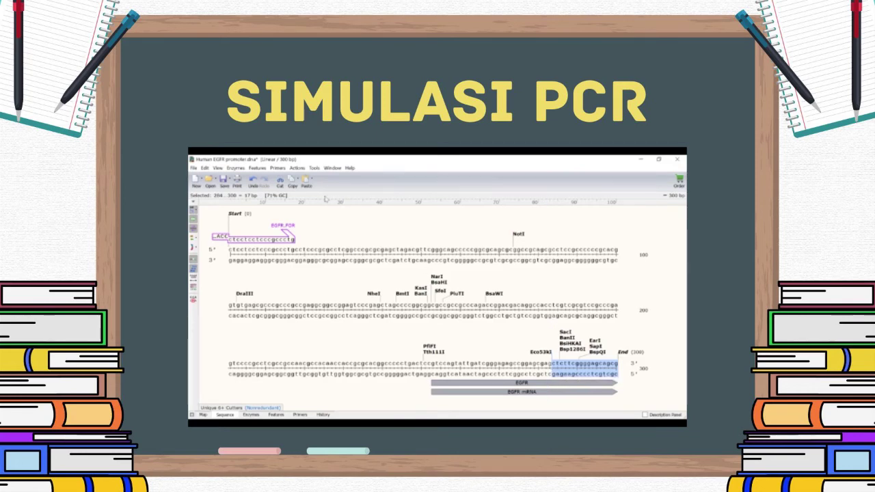
pyautogui.click(278, 168)
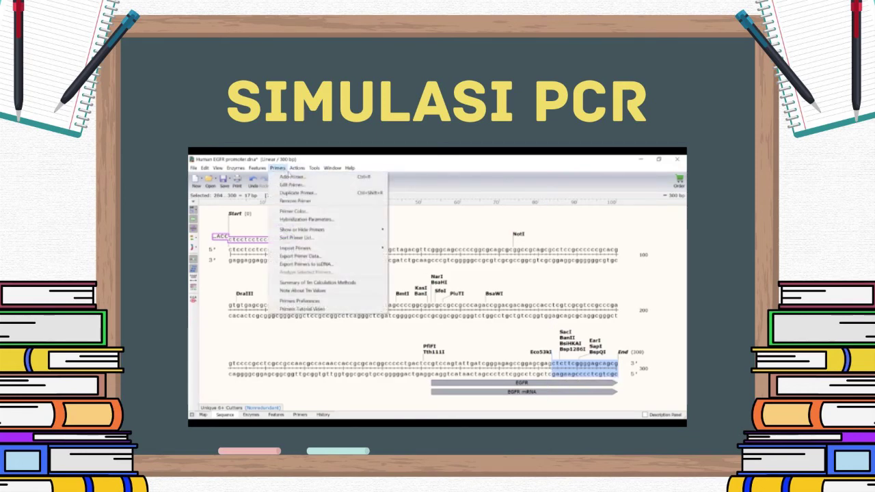
pyautogui.click(308, 177)
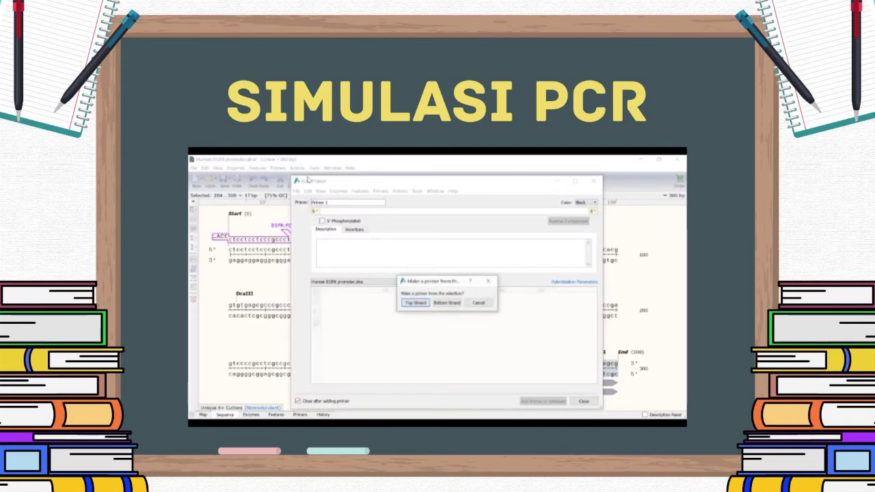
pyautogui.click(445, 303)
# Step: Name the reverse primer EGFR.REV and describe it as "Primer to add XhoI site"
pyautogui.write('EGFR')
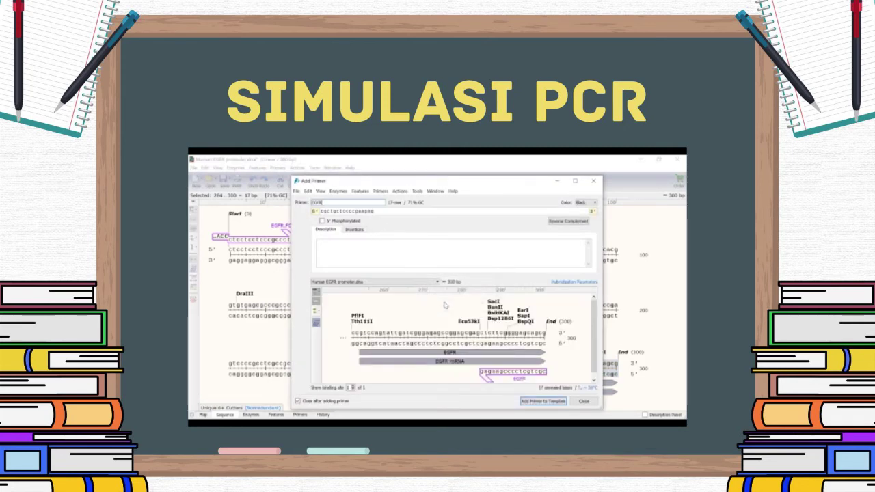
pyautogui.write(' REV')
pyautogui.click(406, 256)
pyautogui.write('Primer to add:')
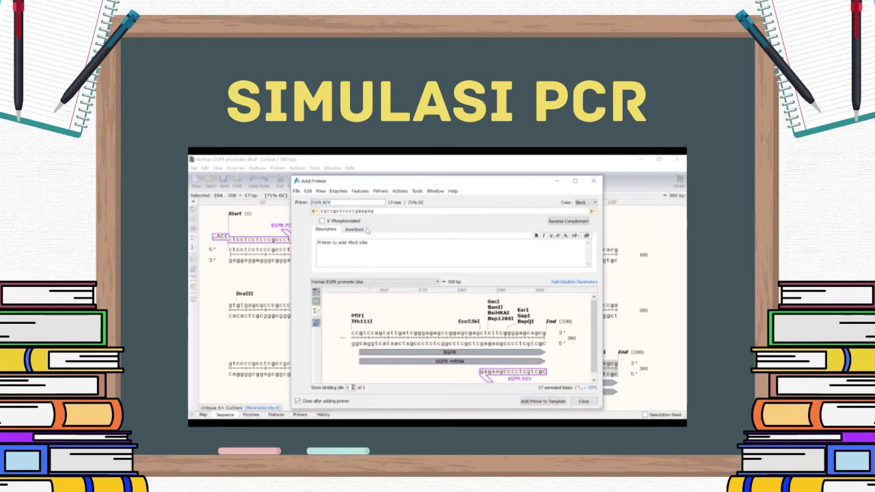
# Step: Insert an XhoI site at the reverse primer's 5' end, prefix it with the bases TAAGCA, and add the primer to the template
pyautogui.click(357, 229)
pyautogui.click(322, 211)
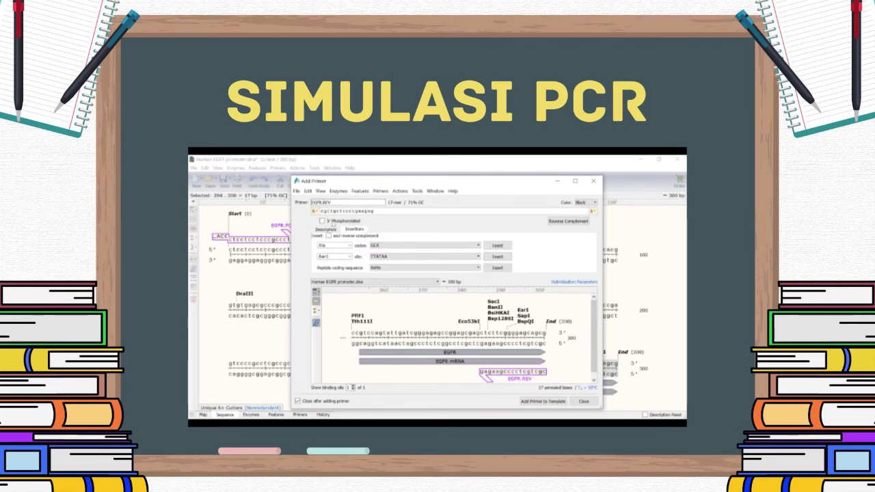
pyautogui.doubleClick(342, 257)
pyautogui.write('XhoI')
pyautogui.click(493, 258)
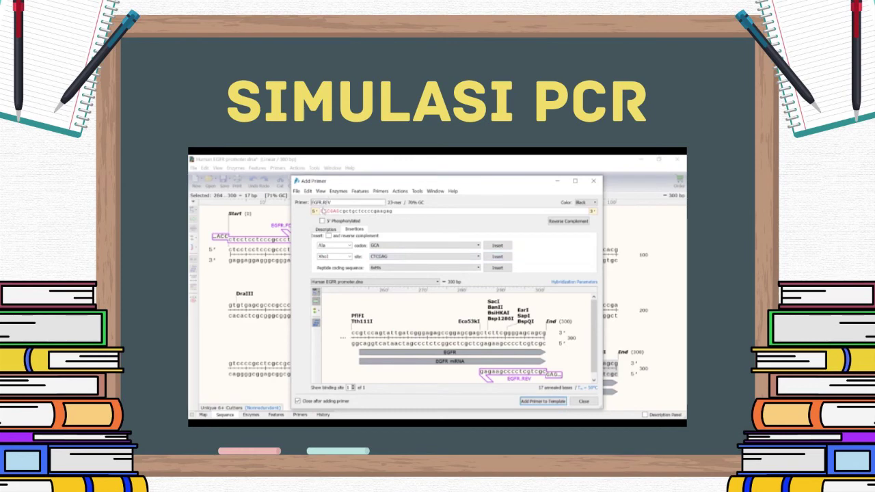
pyautogui.click(322, 210)
pyautogui.write('AAGCAT')
pyautogui.click(533, 402)
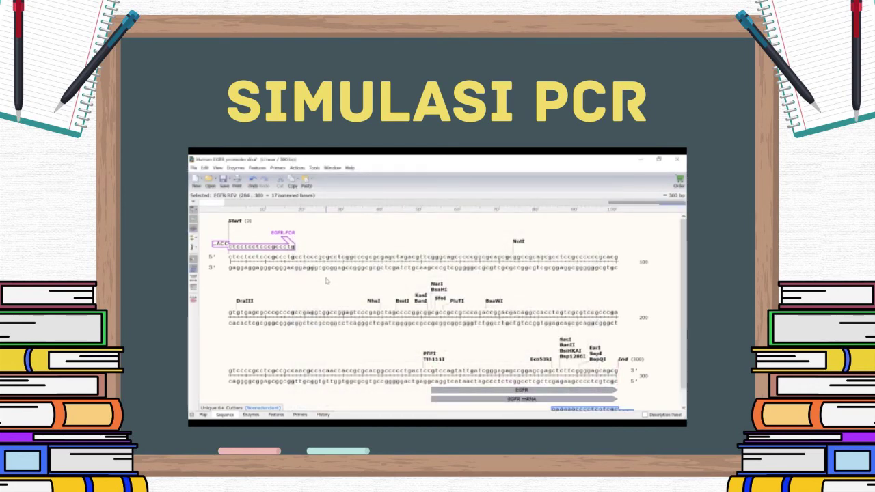
# Step: Set up a PCR simulation on the Human EGFR promoter with EGFR.FOR and EGFR.REV as the primer pair
pyautogui.click(324, 248)
pyautogui.scroll(-1, 325, 248)
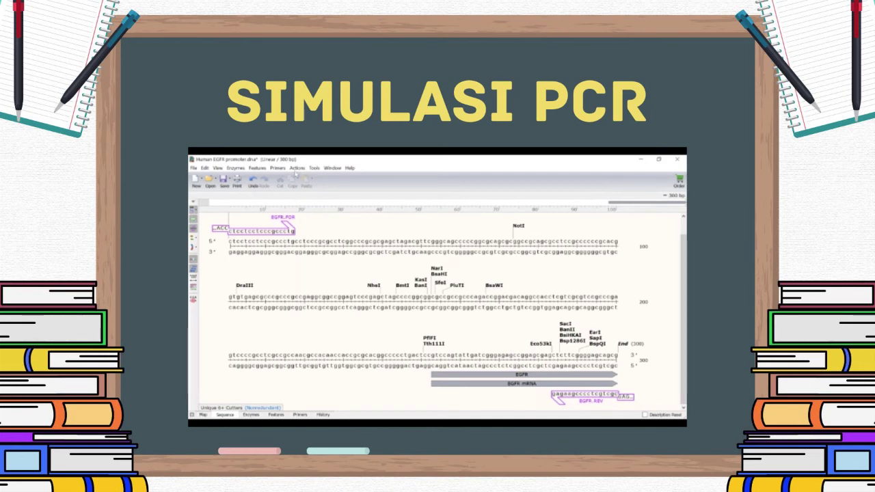
pyautogui.click(296, 168)
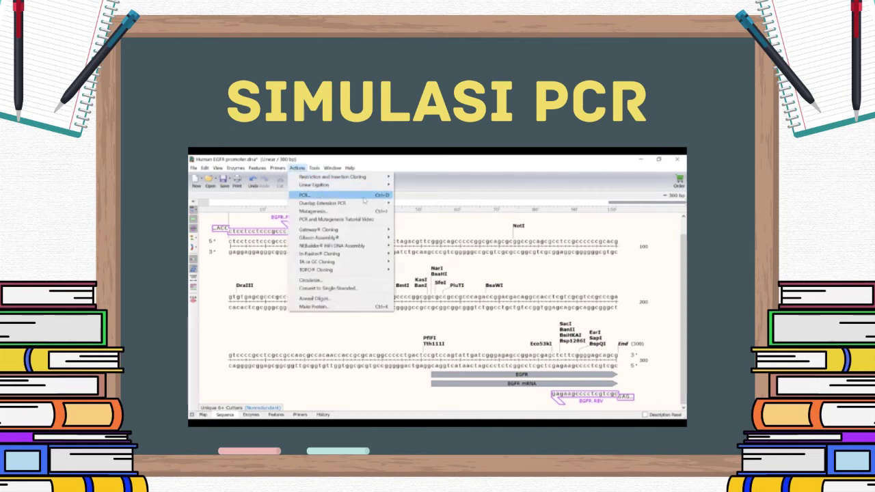
pyautogui.click(363, 198)
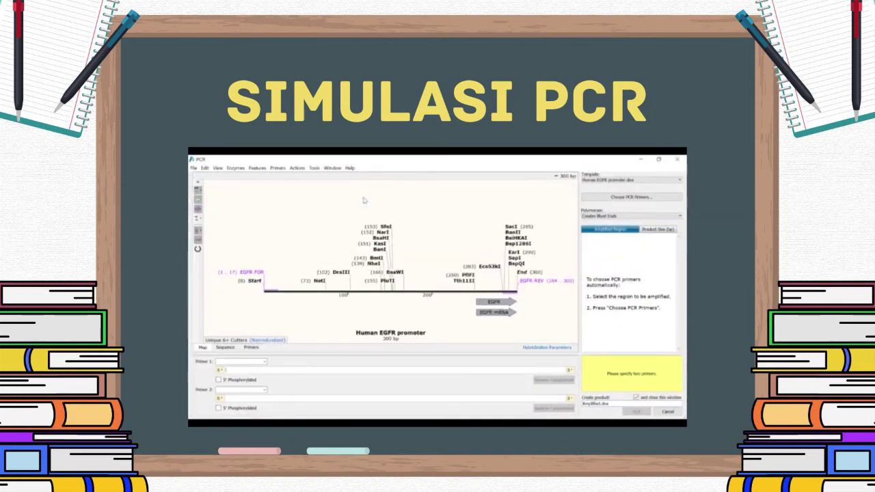
pyautogui.click(257, 272)
pyautogui.keyDown('shift'); pyautogui.click(533, 281); pyautogui.keyUp('shift')
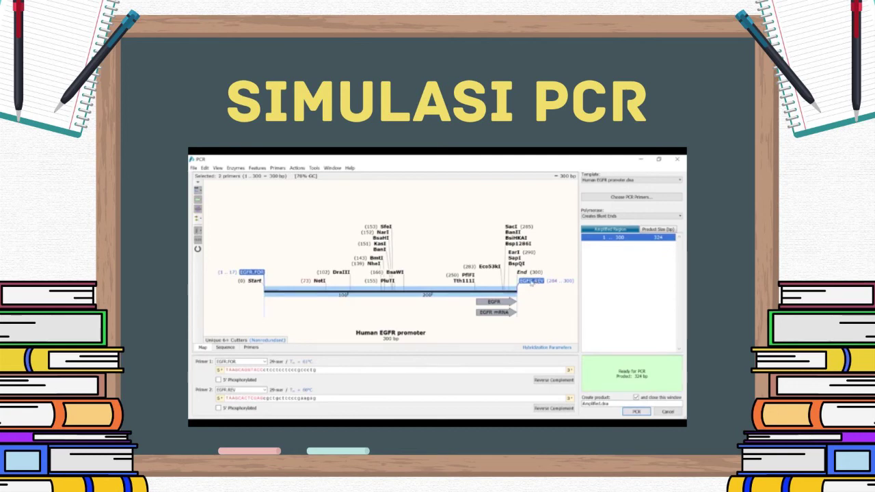
pyautogui.click(266, 364)
pyautogui.click(268, 367)
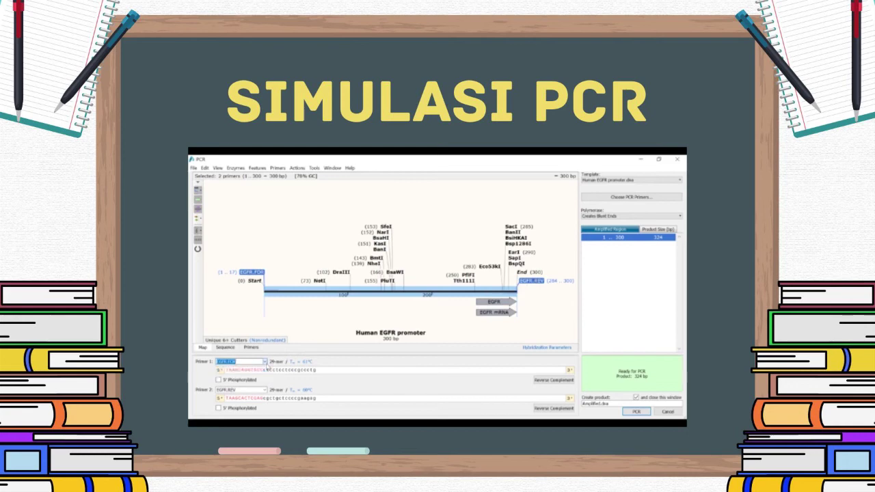
# Step: Name the PCR product "EGFR Promoter PCR" and run the PCR simulation
pyautogui.doubleClick(591, 404)
pyautogui.write('EGFR Promoter PCR')
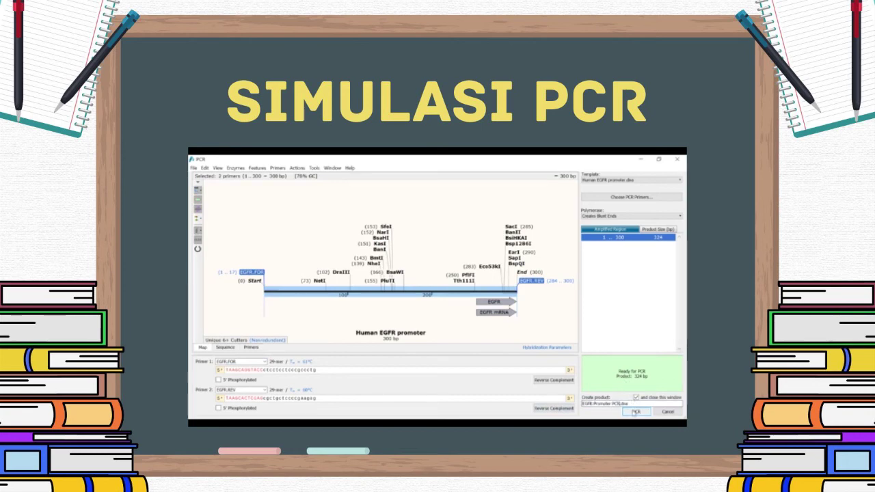
pyautogui.click(636, 412)
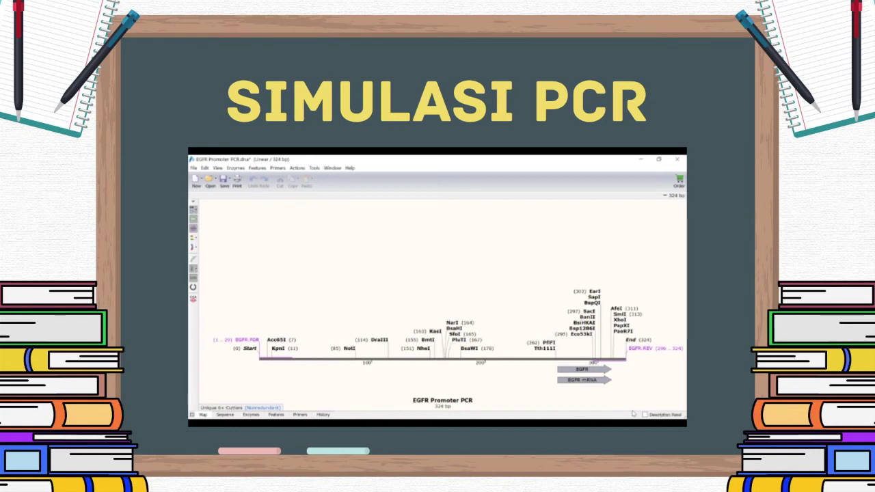
# Step: Check the Acc65I and XhoI sites on the PCR product's map and review its construction history
pyautogui.click(277, 340)
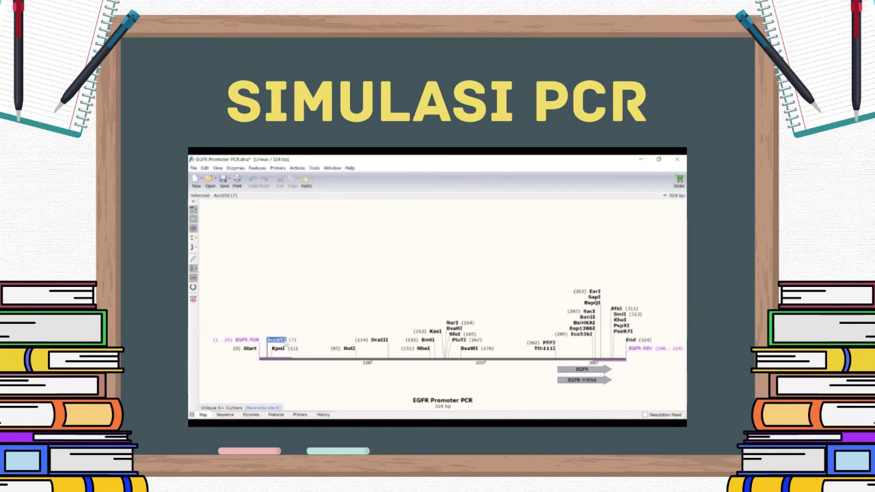
pyautogui.click(620, 320)
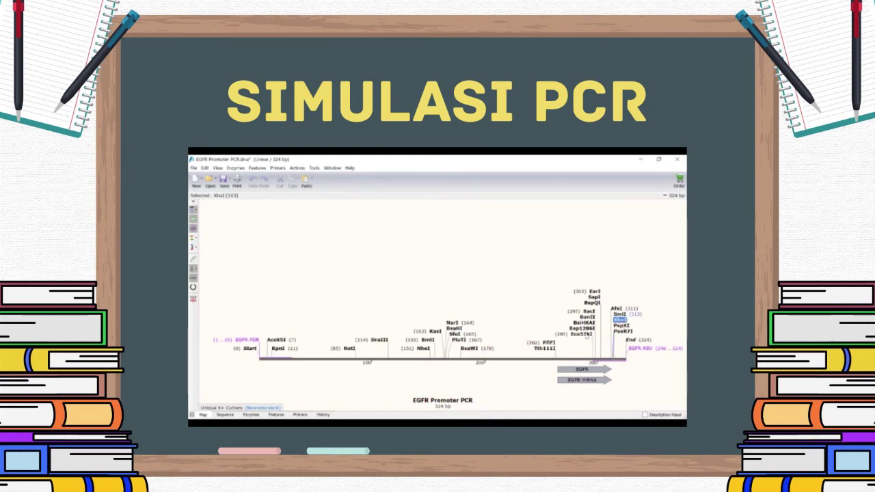
pyautogui.click(324, 414)
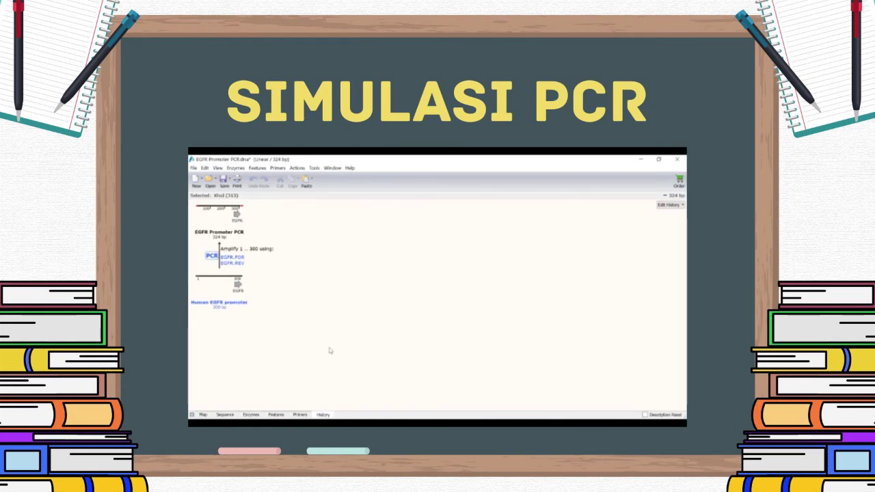
# Step: Review the product's primer list and export its primer data with only the primer name and sequence fields
pyautogui.click(308, 414)
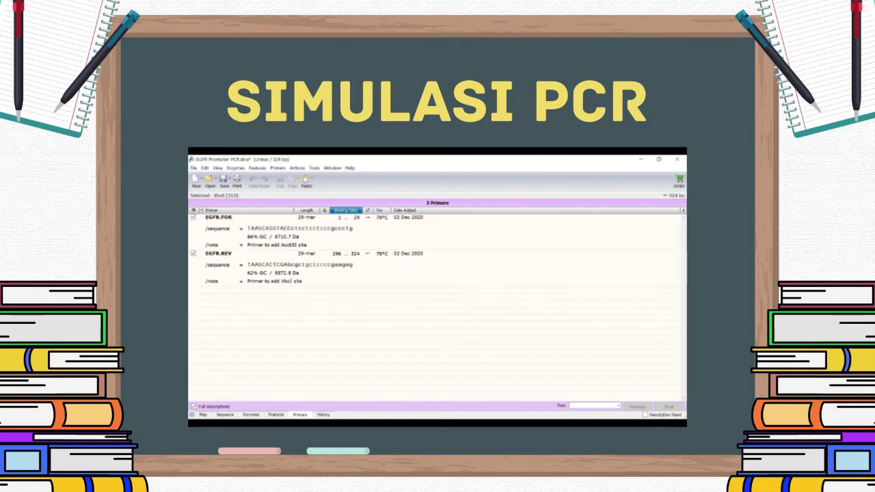
pyautogui.click(279, 168)
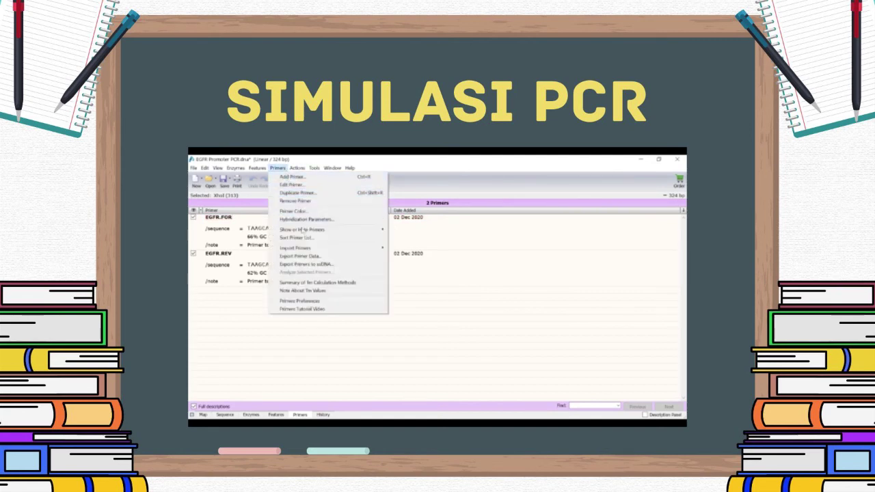
pyautogui.click(326, 256)
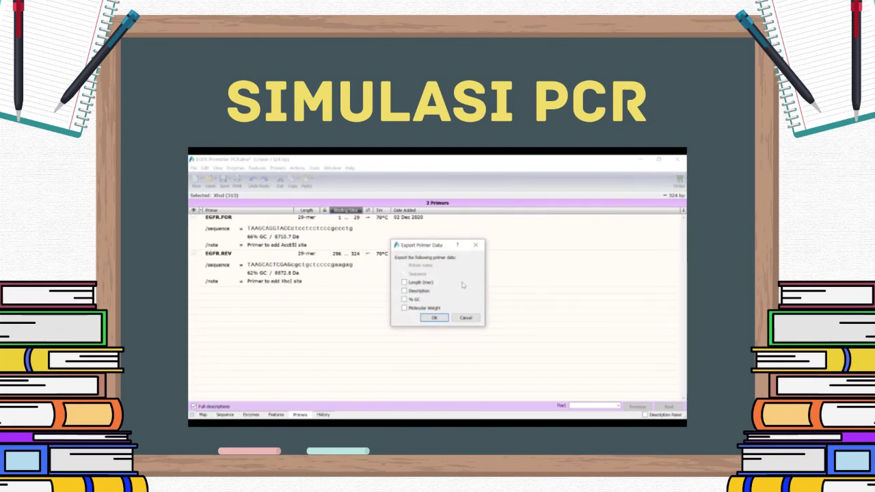
pyautogui.click(445, 319)
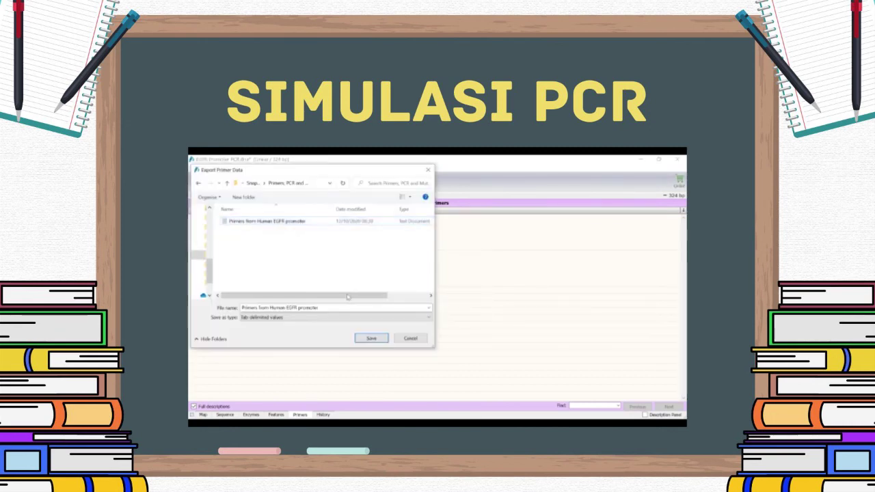